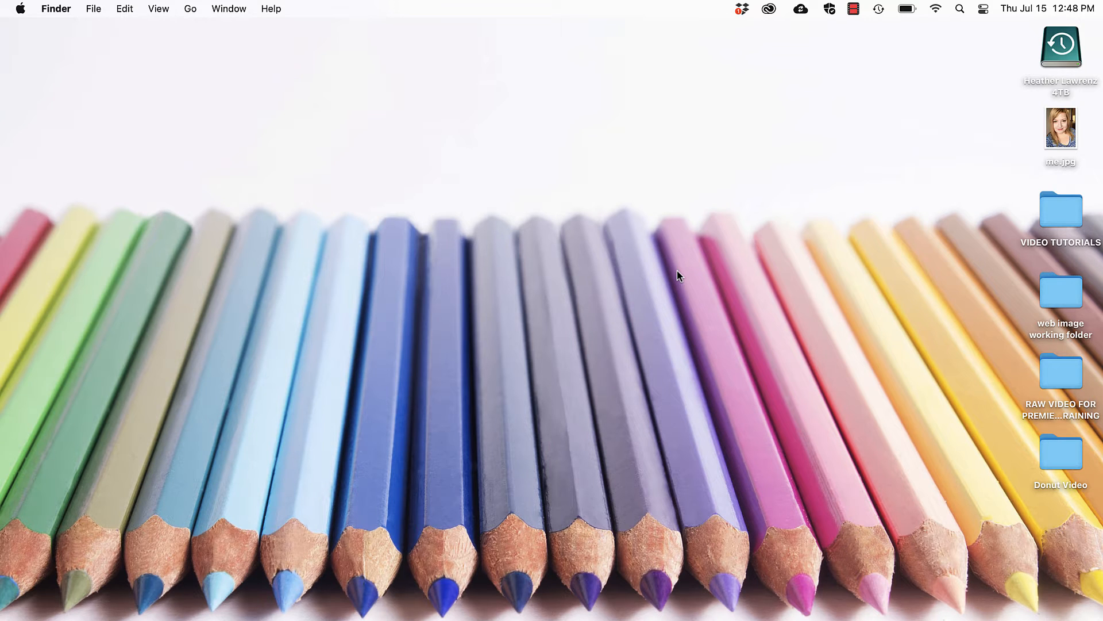
Open the RAW VIDEO FOR PREMIERE TRAINING folder on the desktop, launch Premiere Pro and dismiss its feature introduction.
double_click(1052, 380)
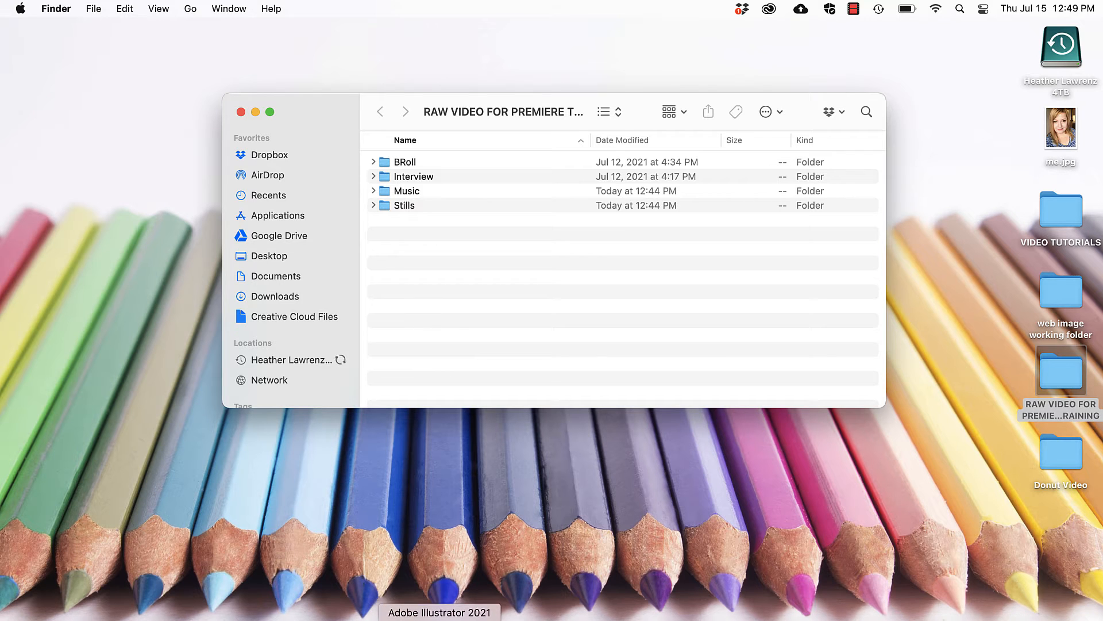
left_click(486, 619)
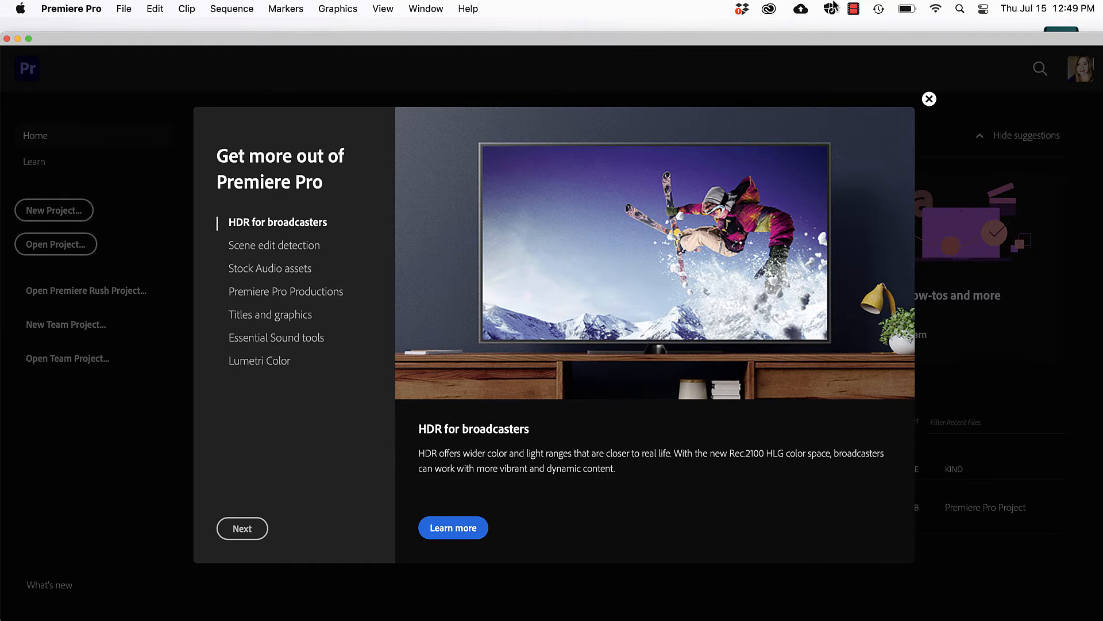
left_click(929, 99)
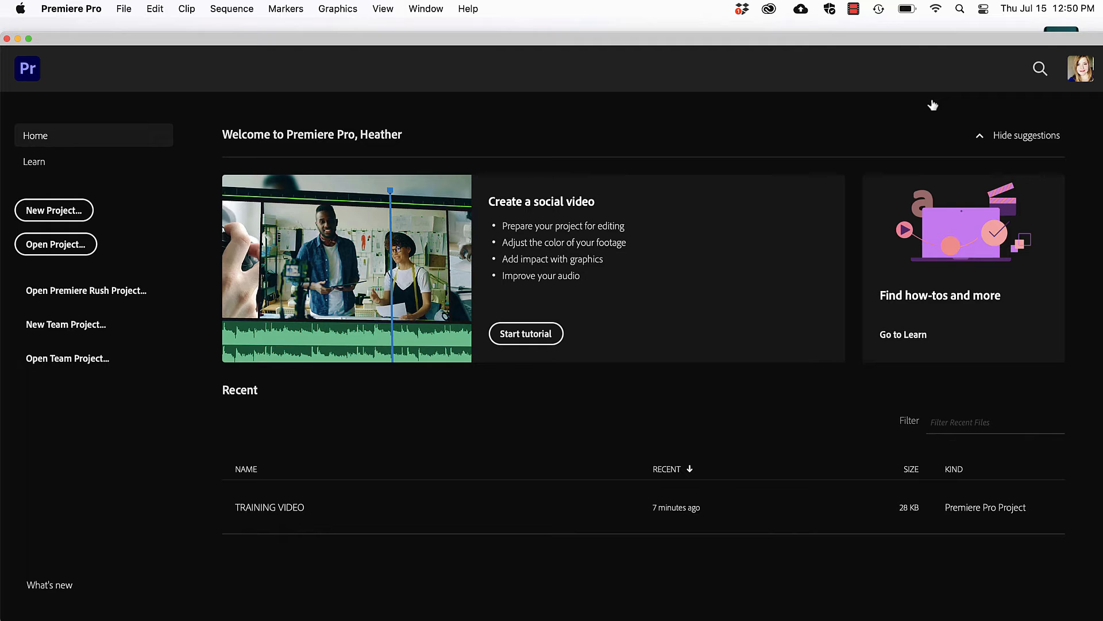
Create a project named TRAINING VIDEO in the RAW VIDEO FOR PREMIERE TRAINING folder, keeping all scratch disks set to Same as Project.
left_click(61, 211)
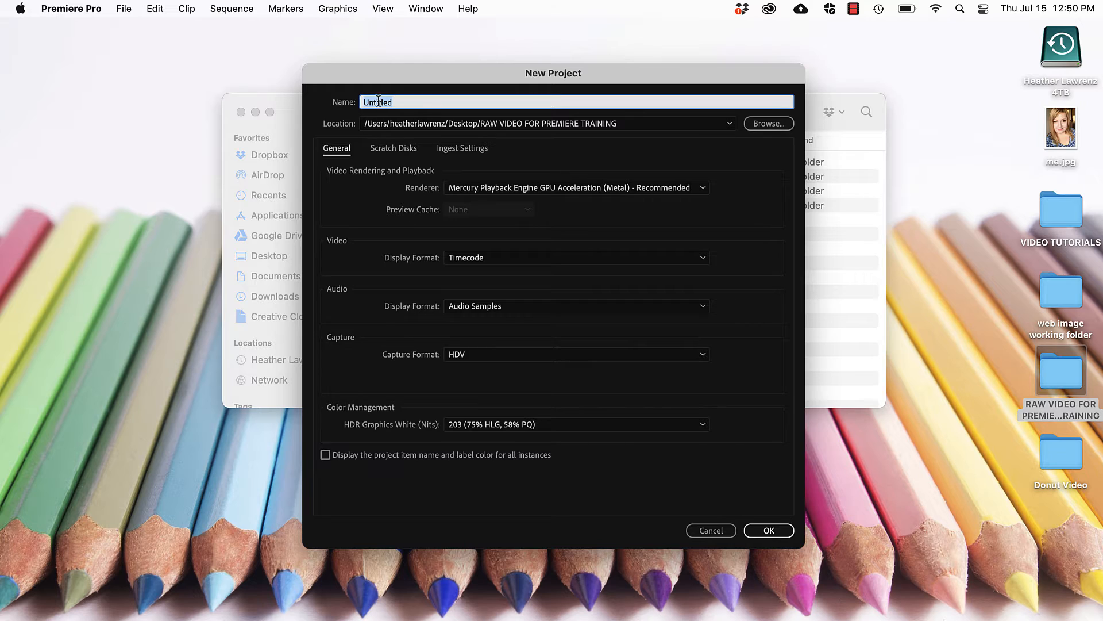
type("TRAINING VIDEO")
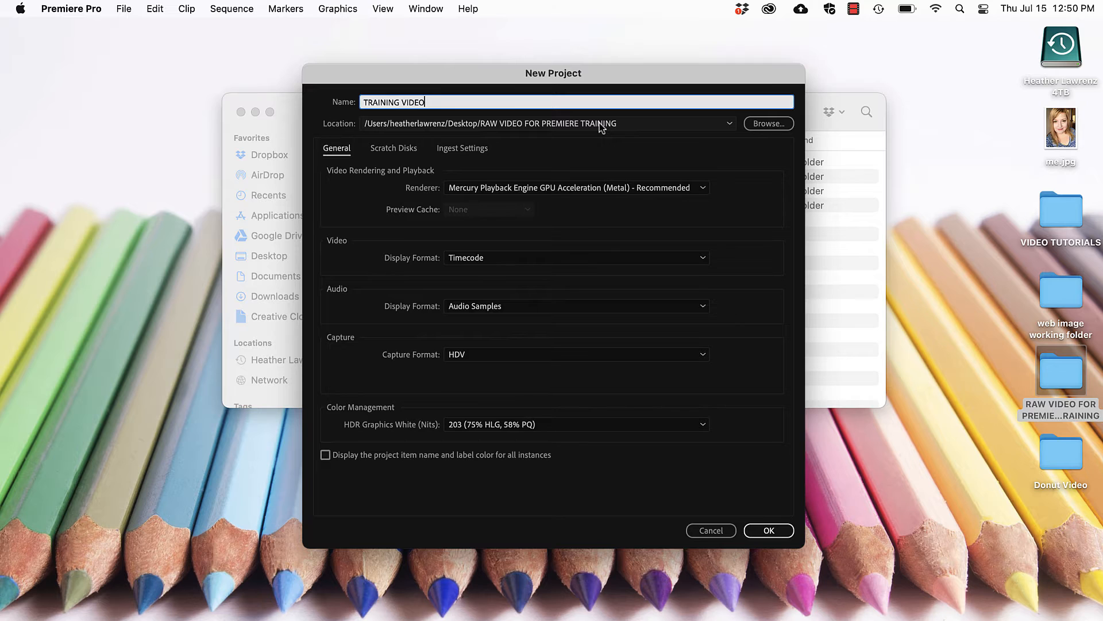
left_click(778, 123)
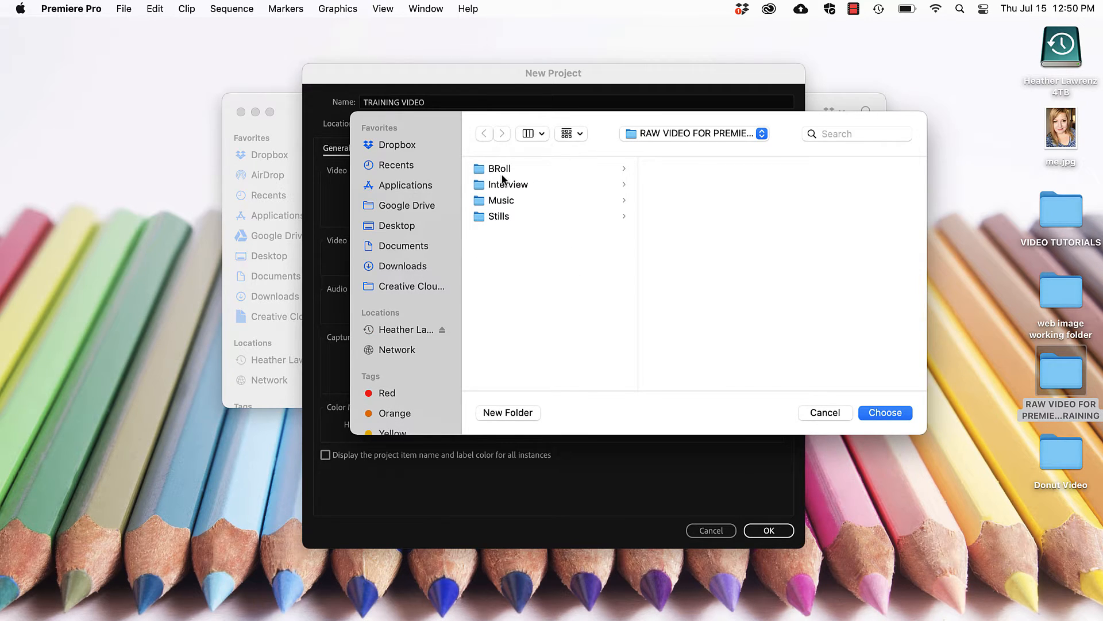
left_click(890, 412)
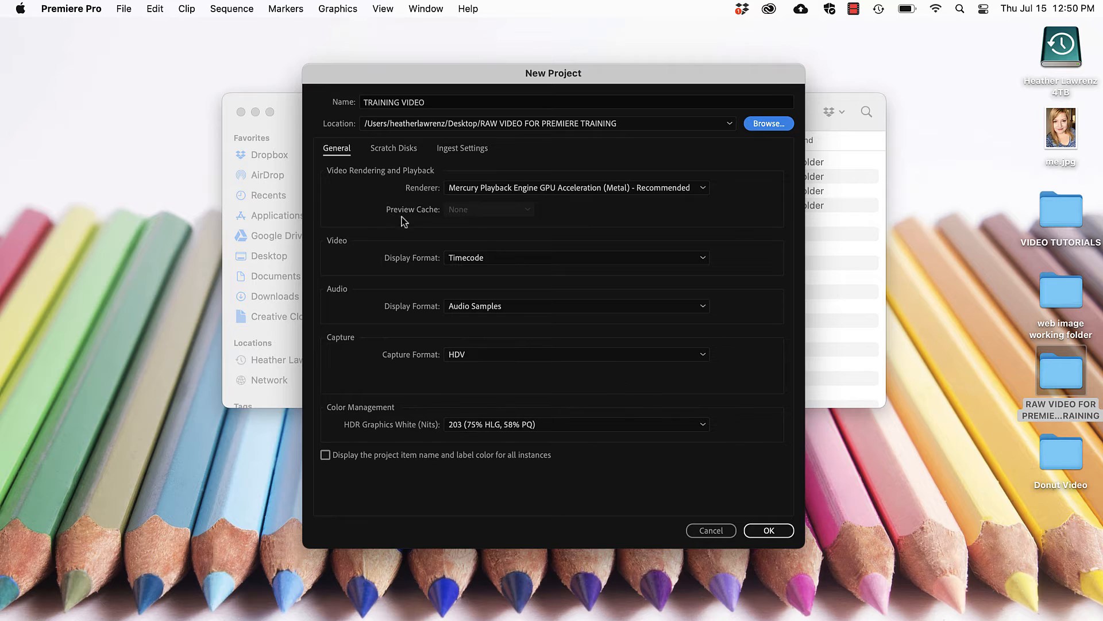
left_click(393, 150)
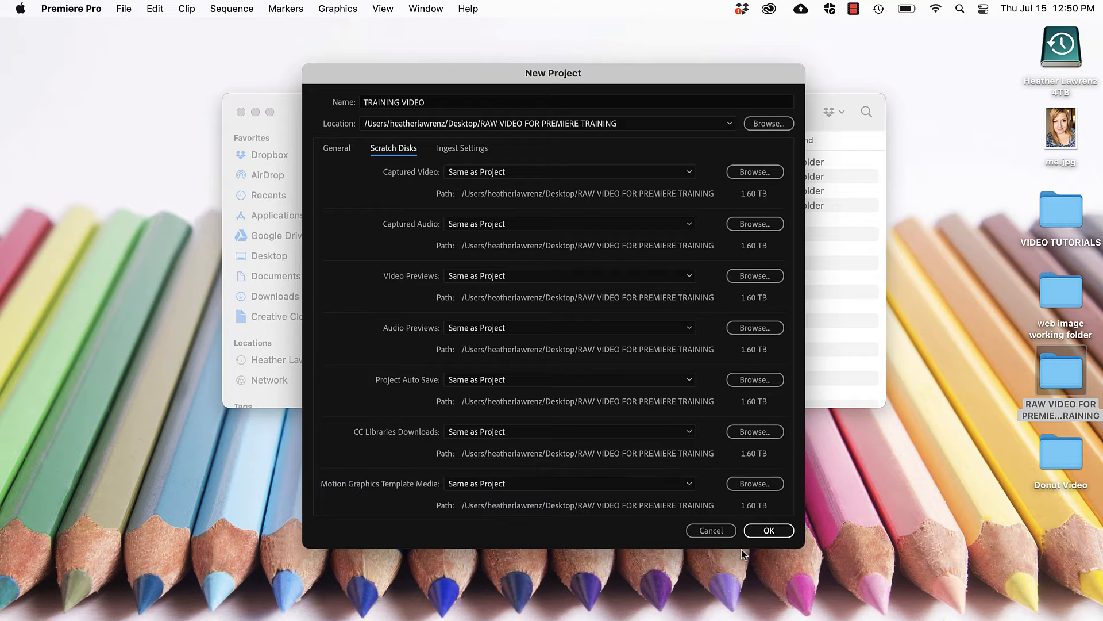
left_click(768, 530)
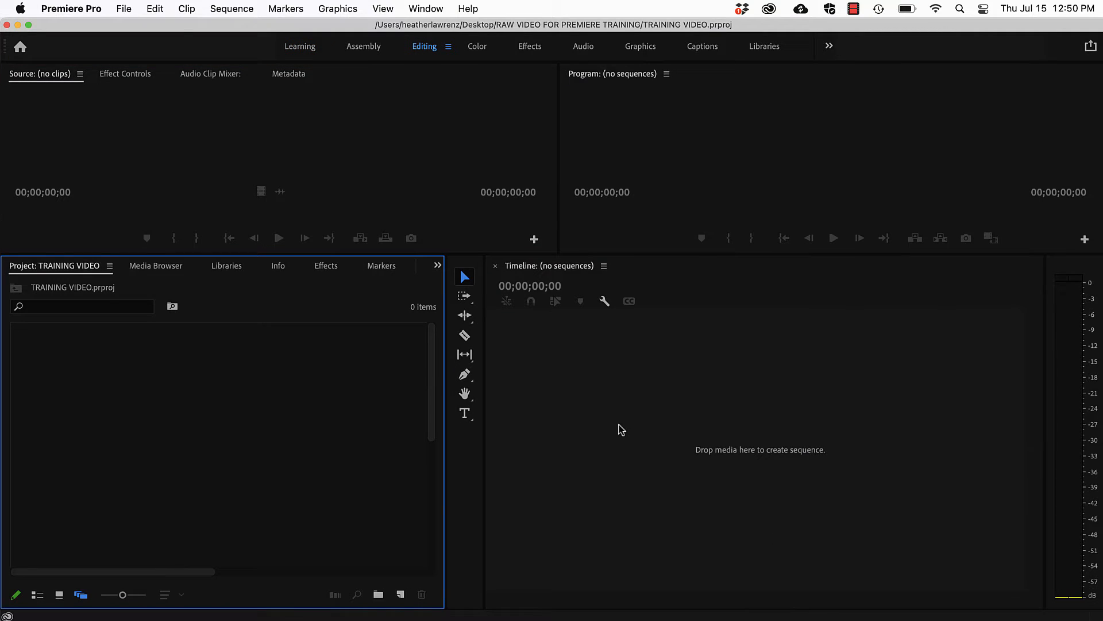
Preview the Learning workspace, return to the Editing workspace and reset it to its saved layout.
left_click(303, 47)
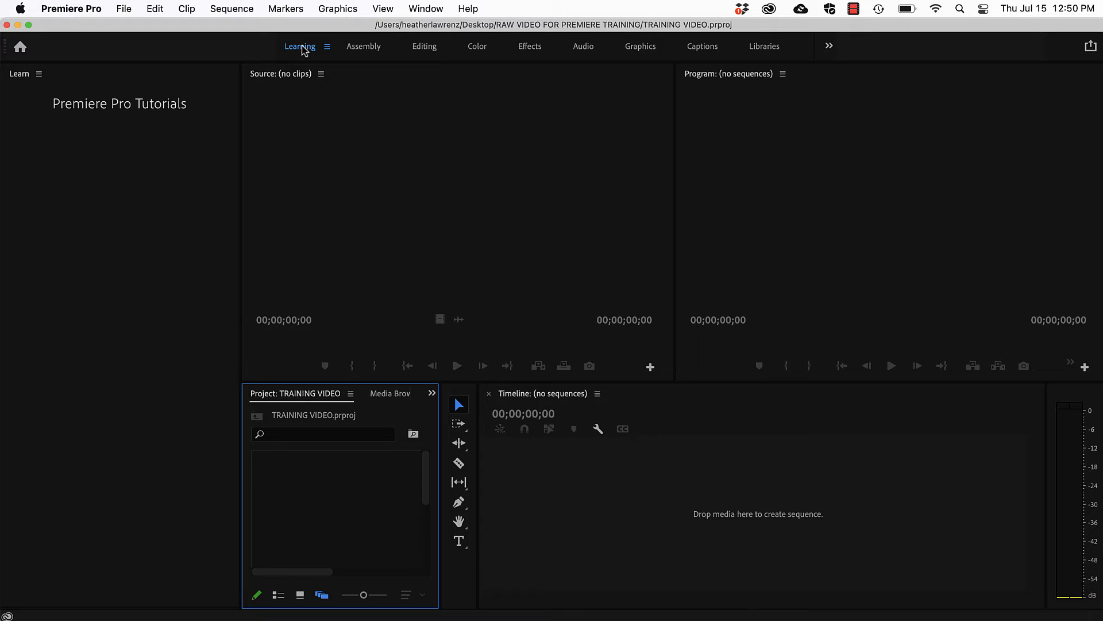
left_click(431, 50)
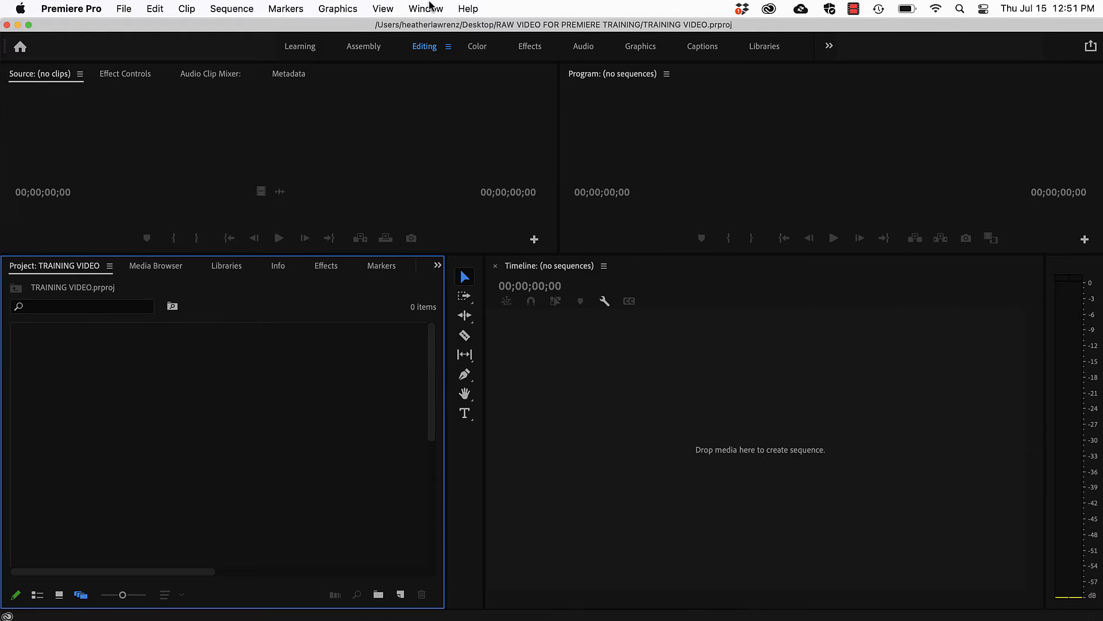
left_click(430, 8)
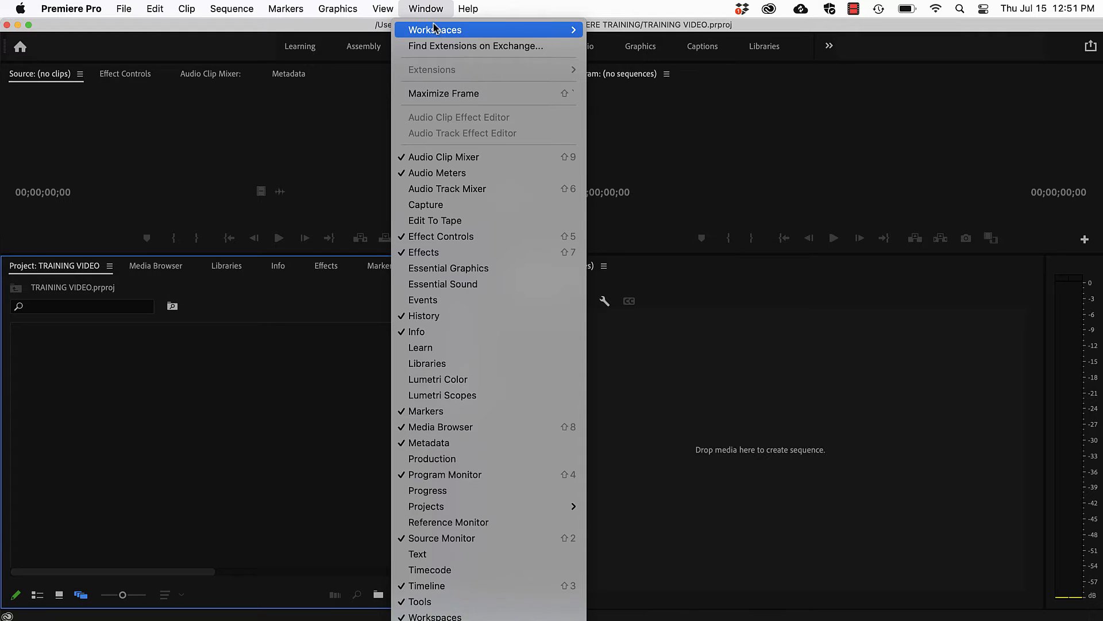
mouse_move(435, 31)
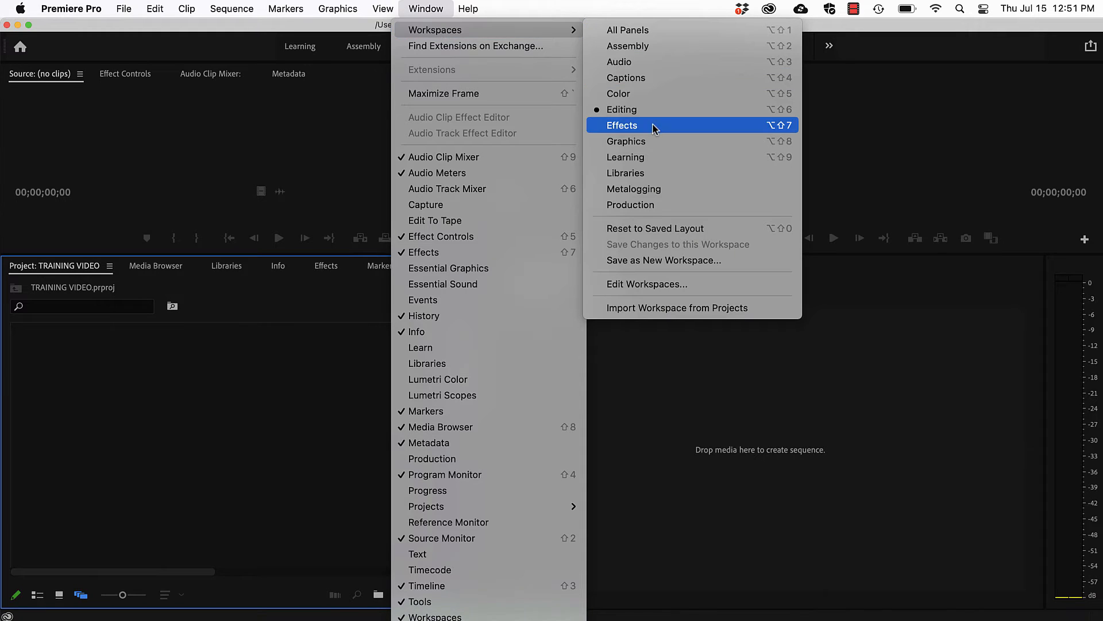
left_click(643, 230)
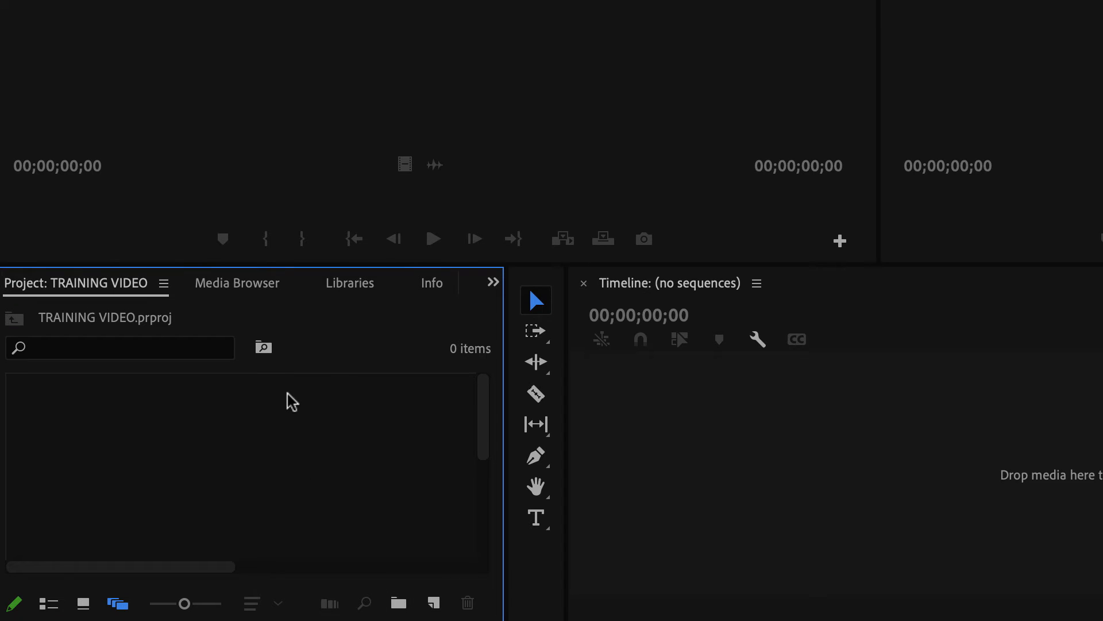
Look through the Media Browser, Libraries, Info, Effects, Markers and History views and return to the TRAINING VIDEO project contents.
left_click(244, 281)
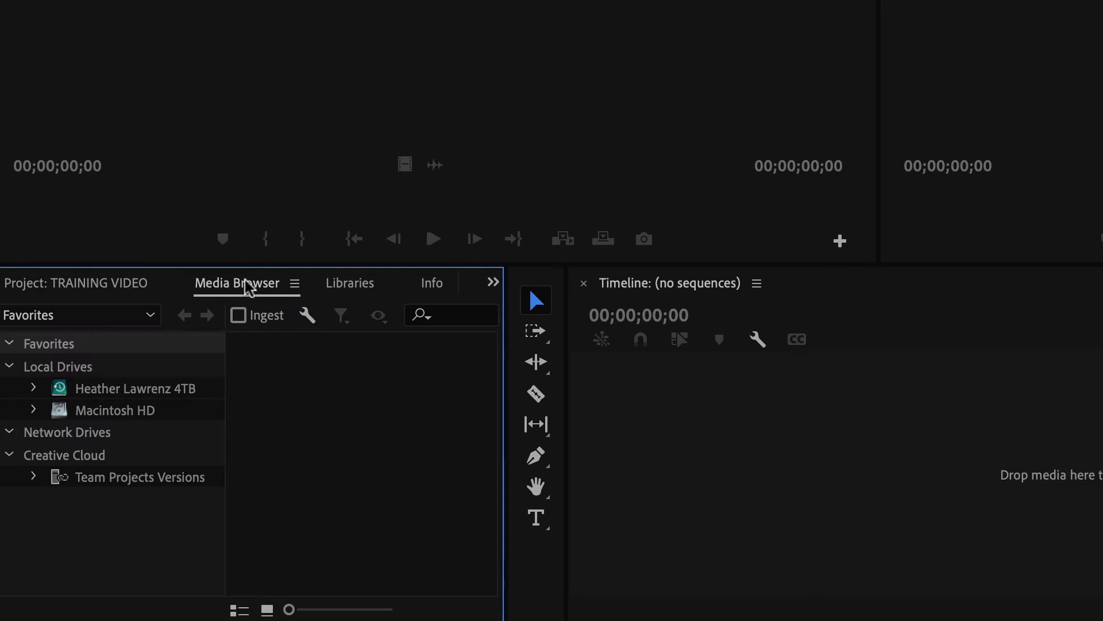
left_click(355, 285)
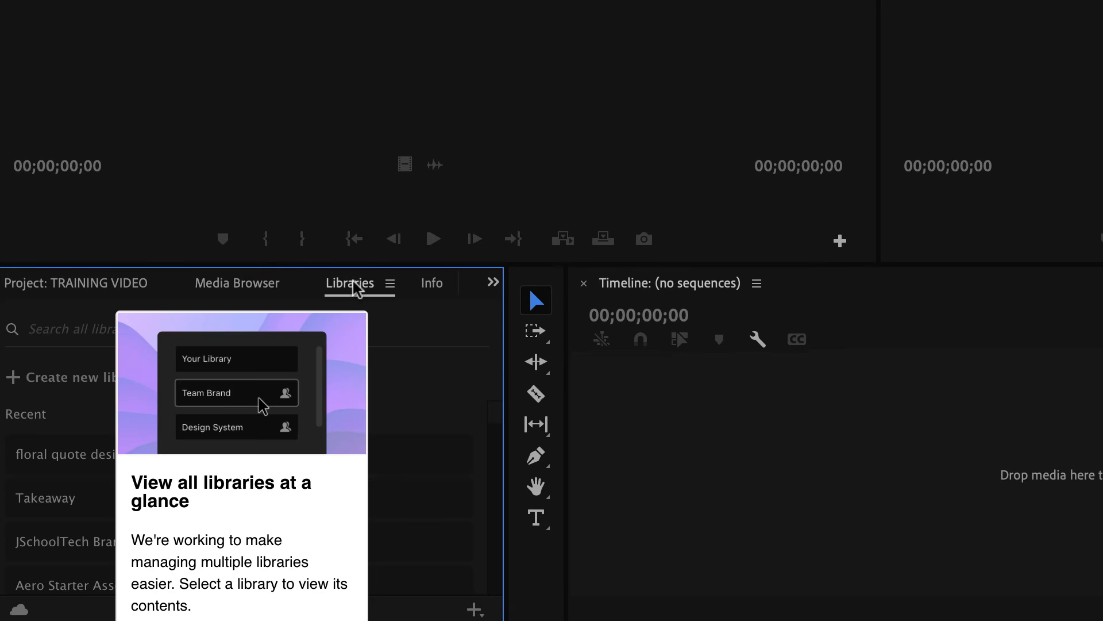
left_click(438, 284)
left_click(446, 285)
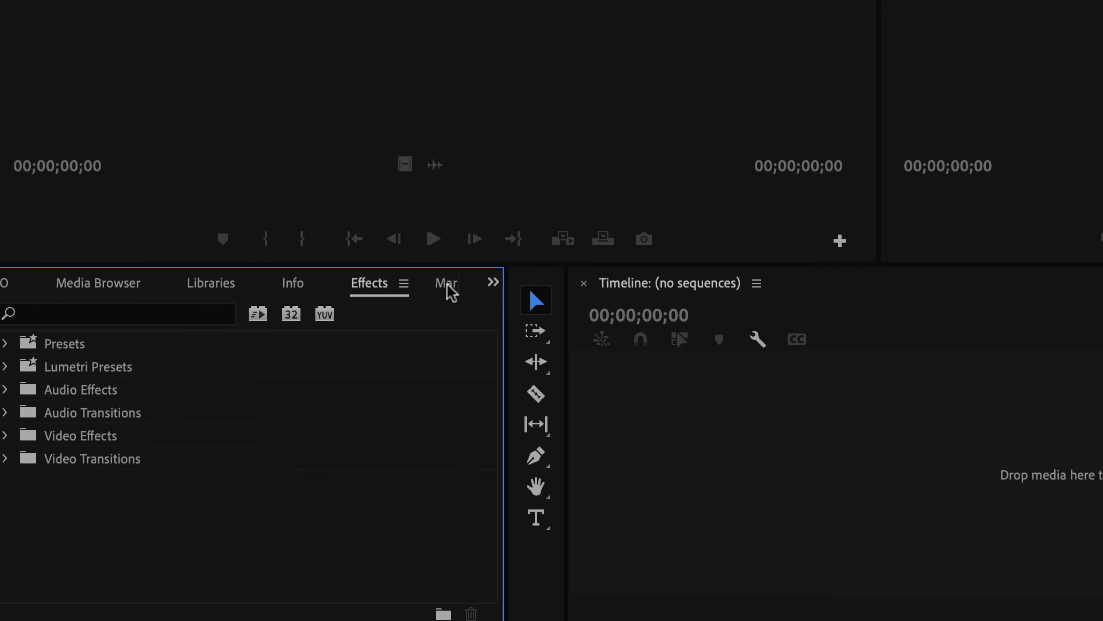
left_click(447, 283)
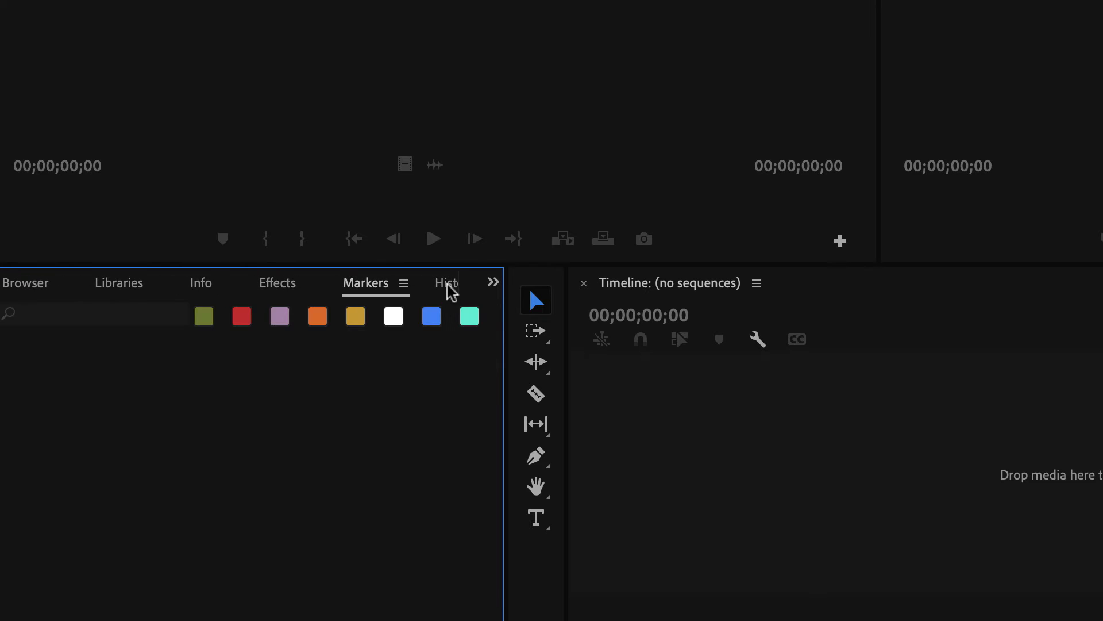
left_click(448, 285)
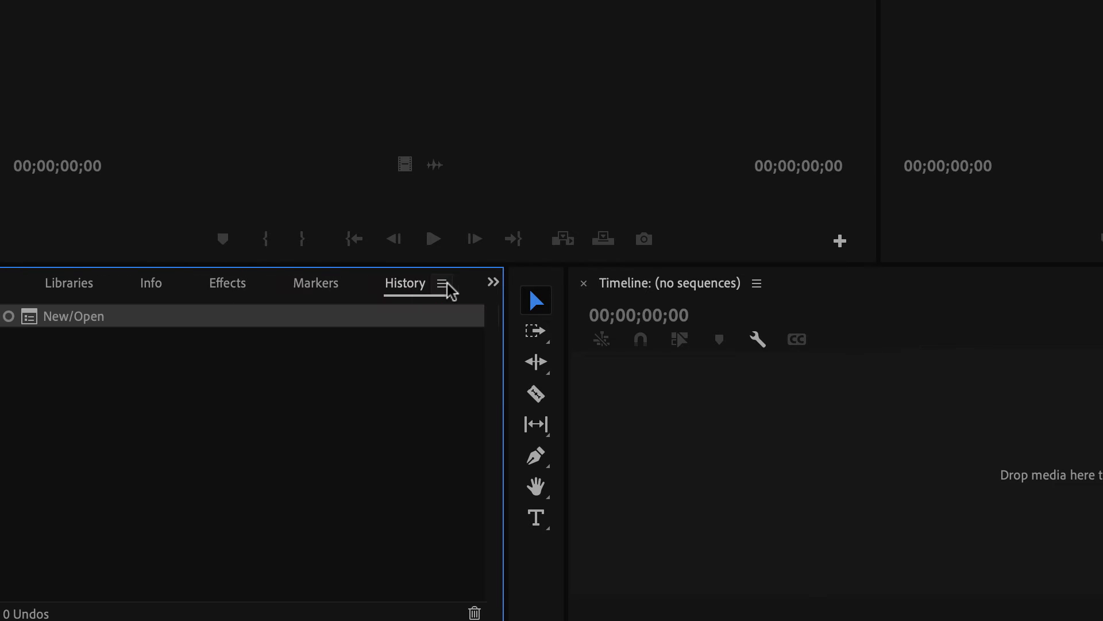
left_click(493, 282)
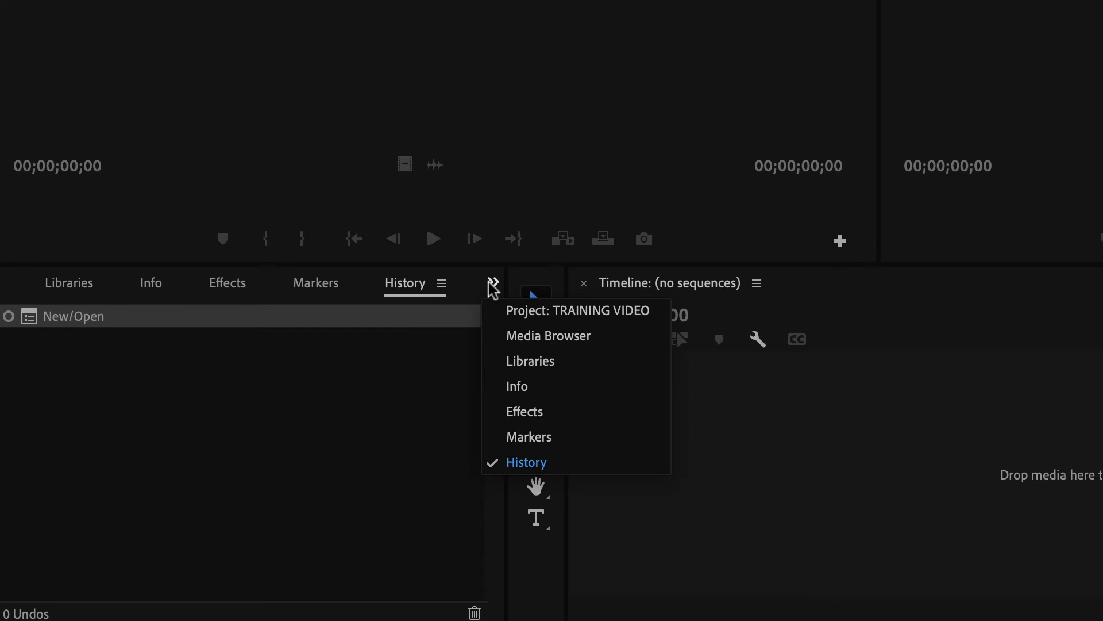
left_click(537, 311)
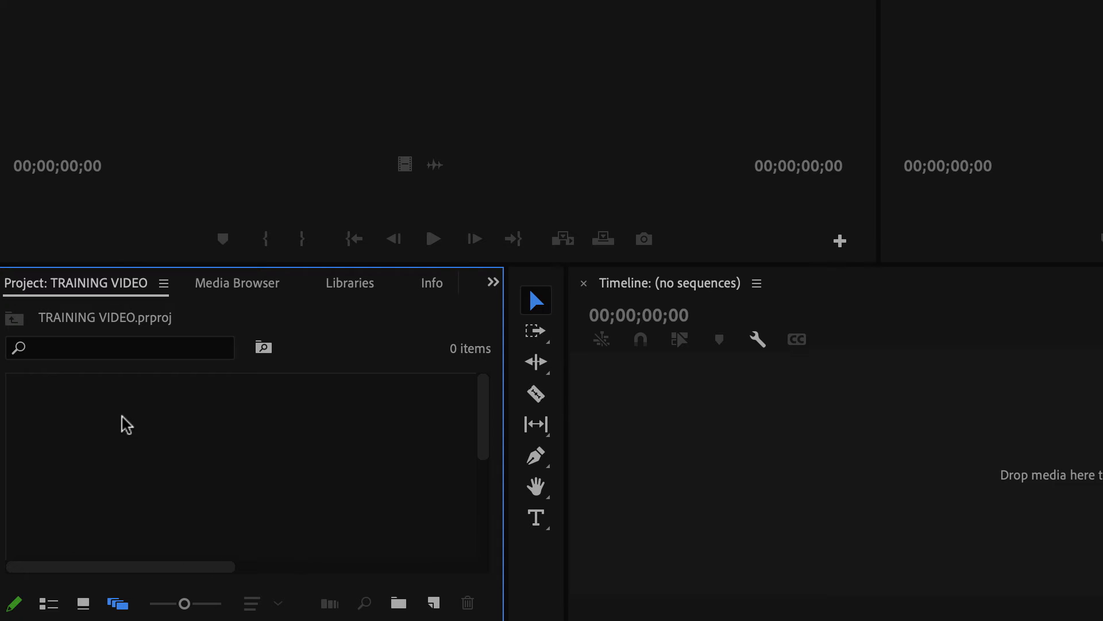
Import the BRoll, Interview, Music and Stills folders into the project.
double_click(203, 405)
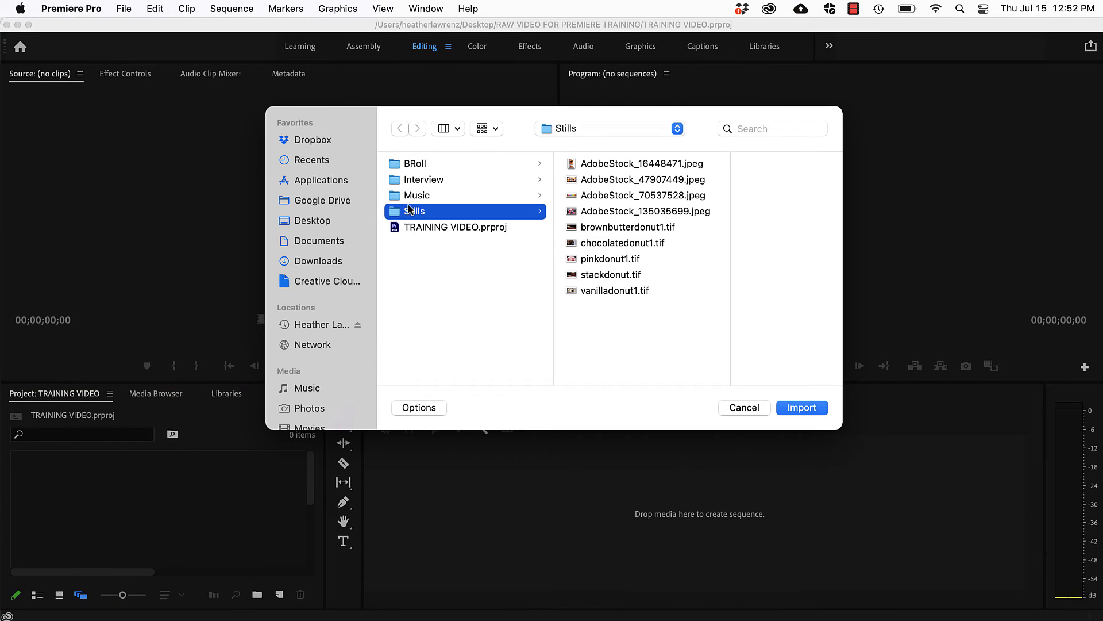
left_click(412, 166, "shift")
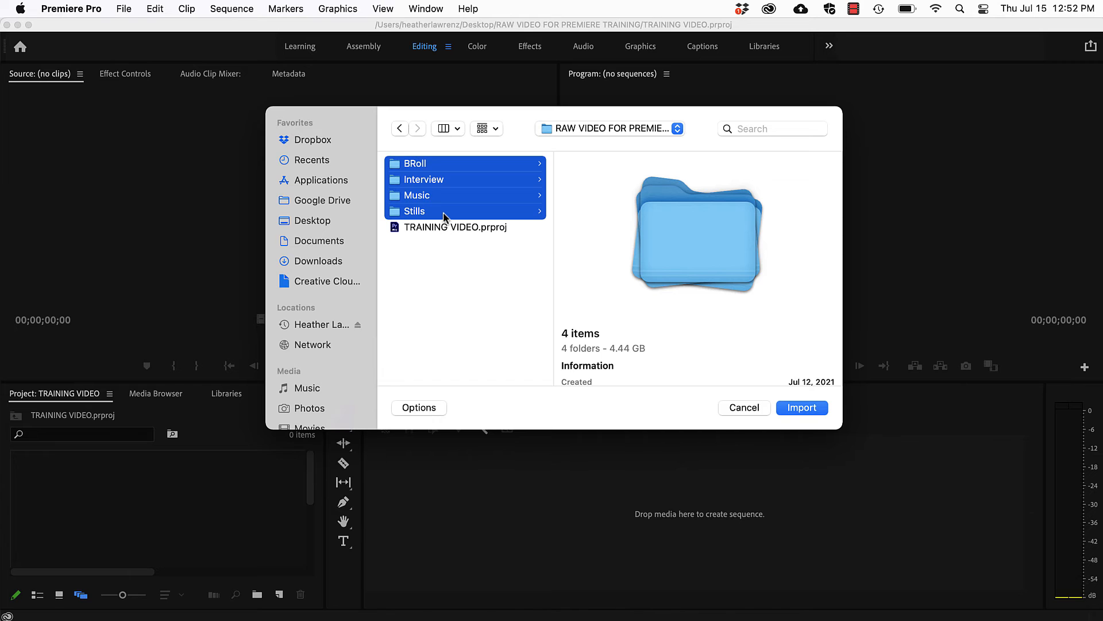
left_click(802, 408)
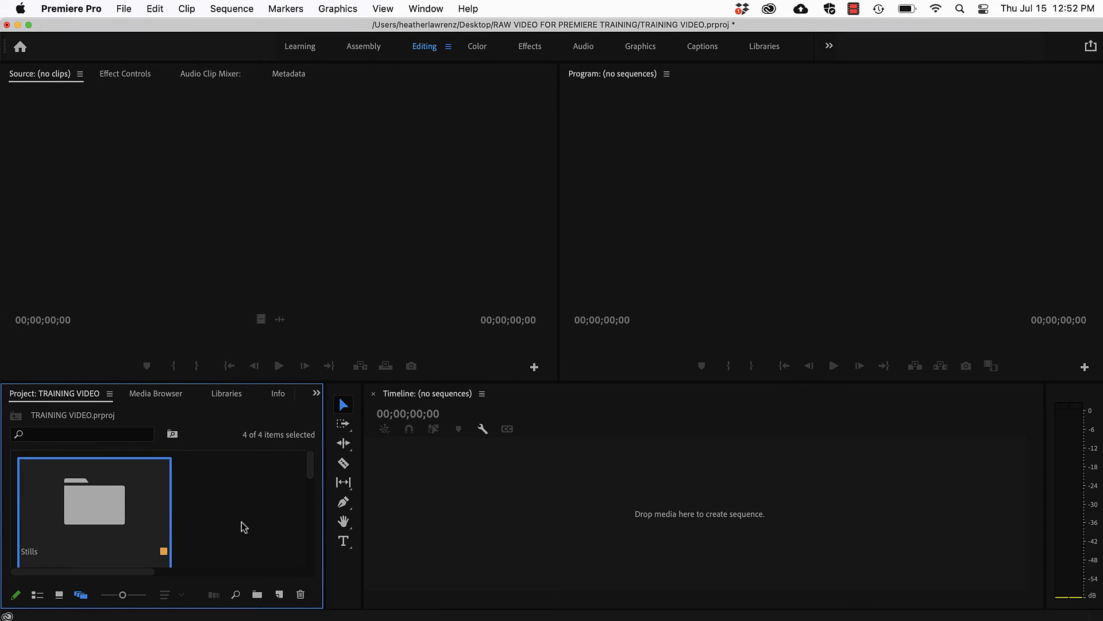
Compare the icon and list views of the imported bins, leaving them in icon view with none selected.
left_click(59, 594)
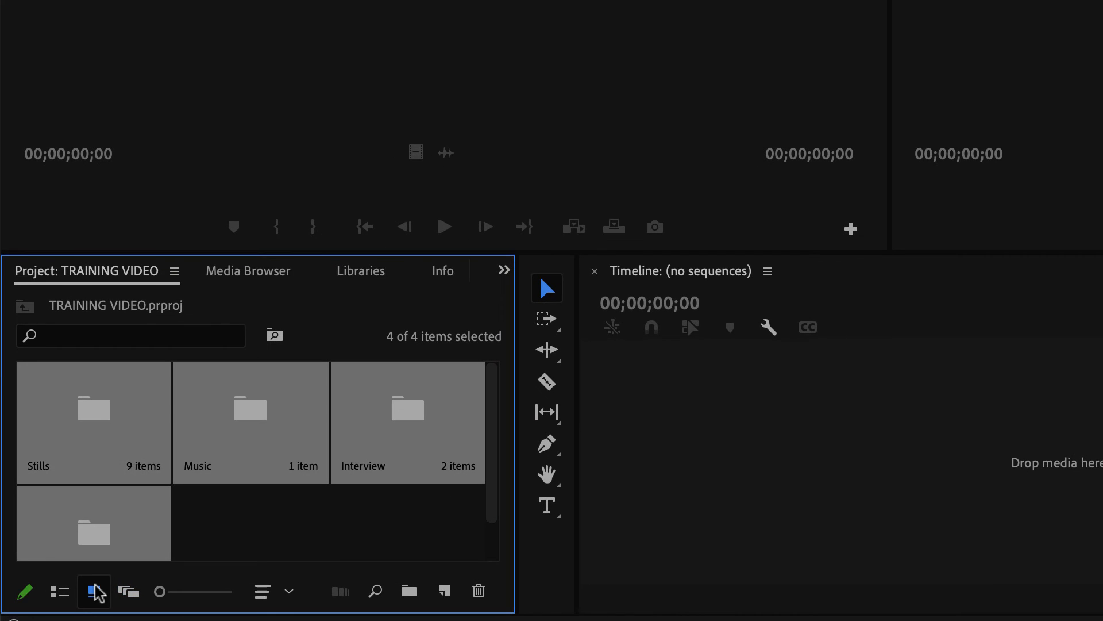
left_click(57, 592)
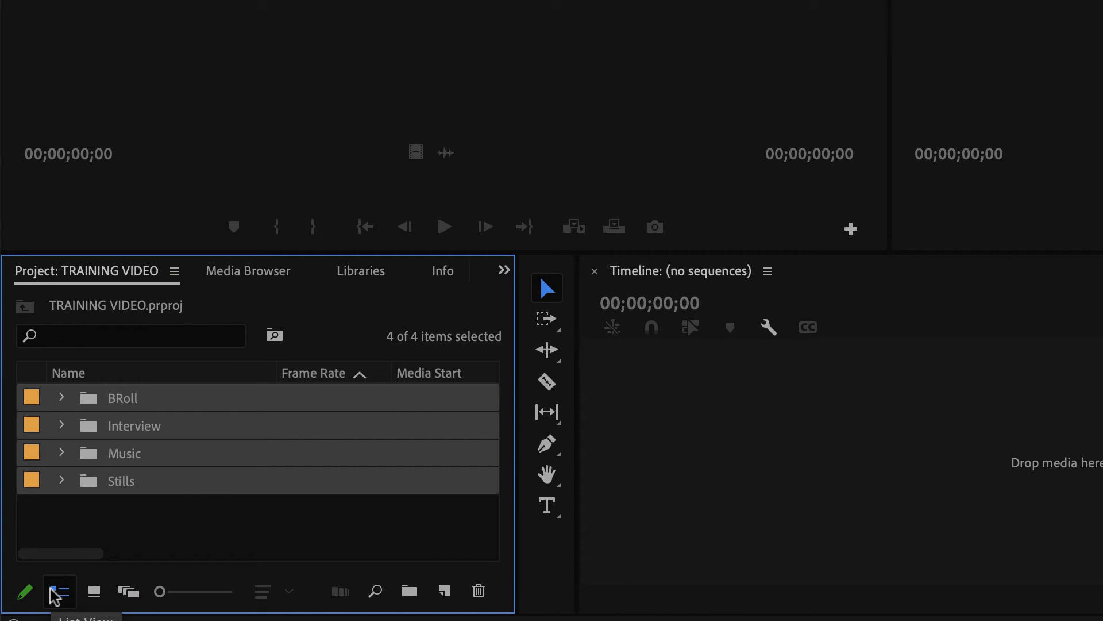
left_click(94, 591)
left_click(311, 528)
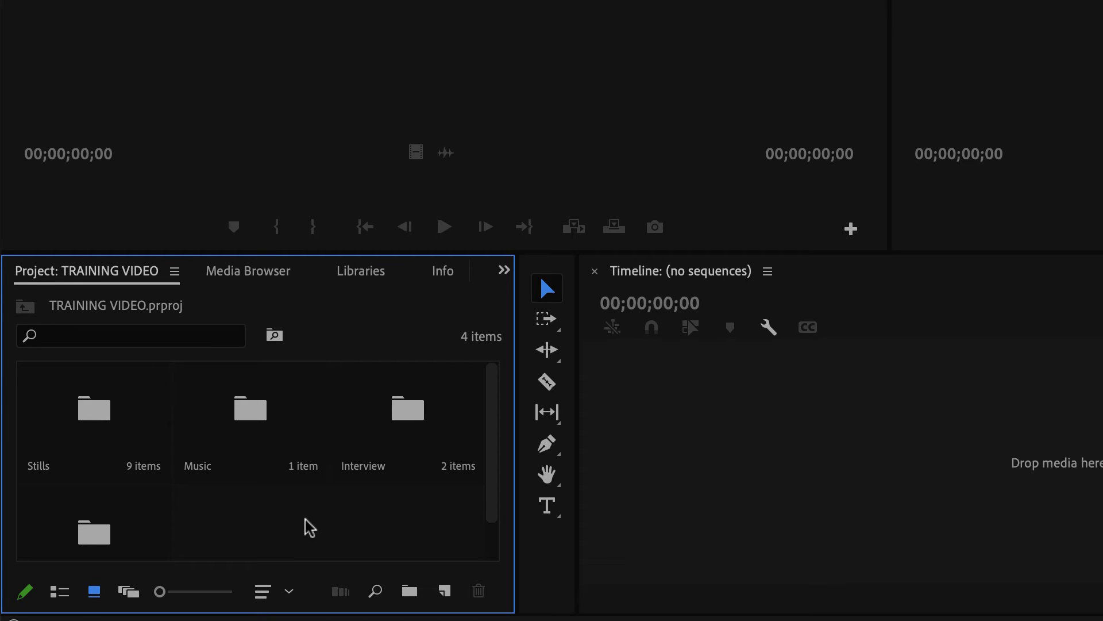
left_click(99, 411)
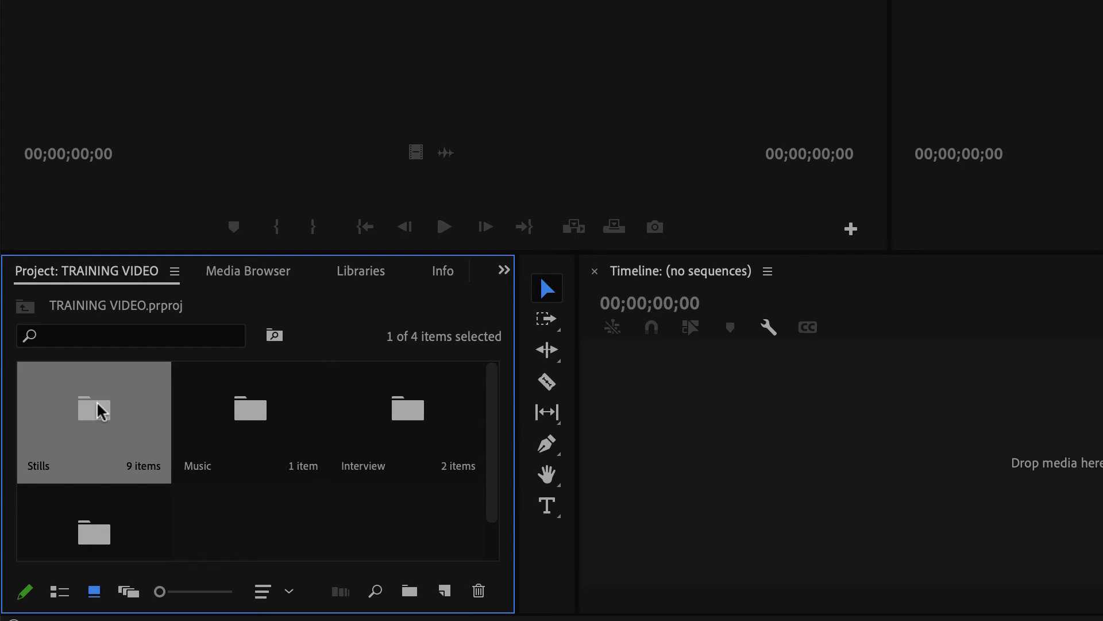
left_click(247, 505)
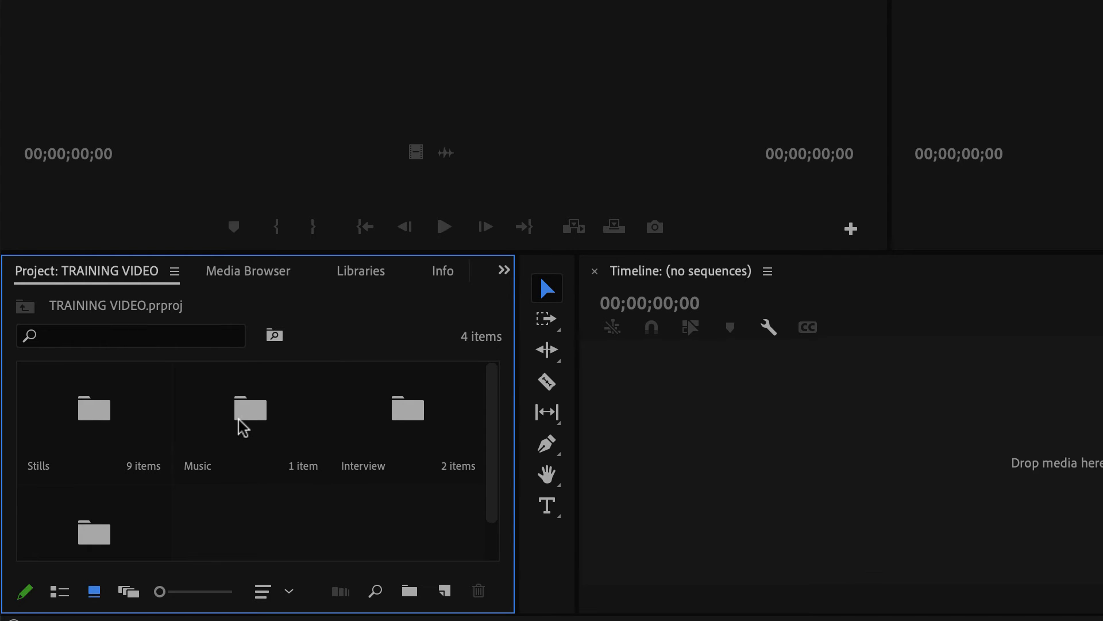
Create a new bin named GRAPHICS in the project.
left_click(410, 592)
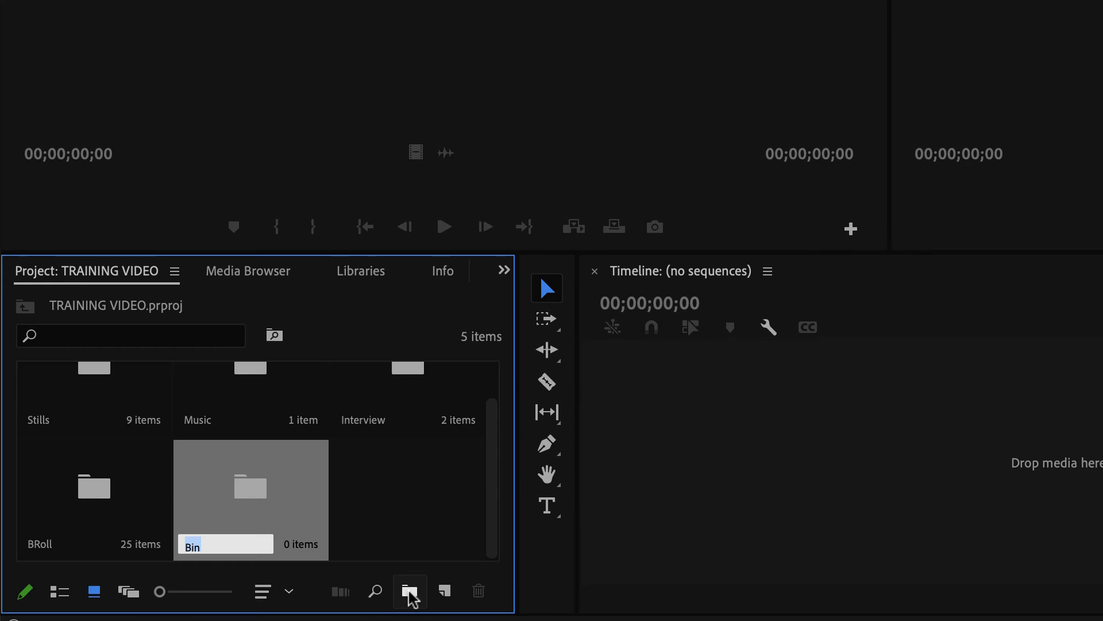
type("GRAPHICS")
left_click(382, 513)
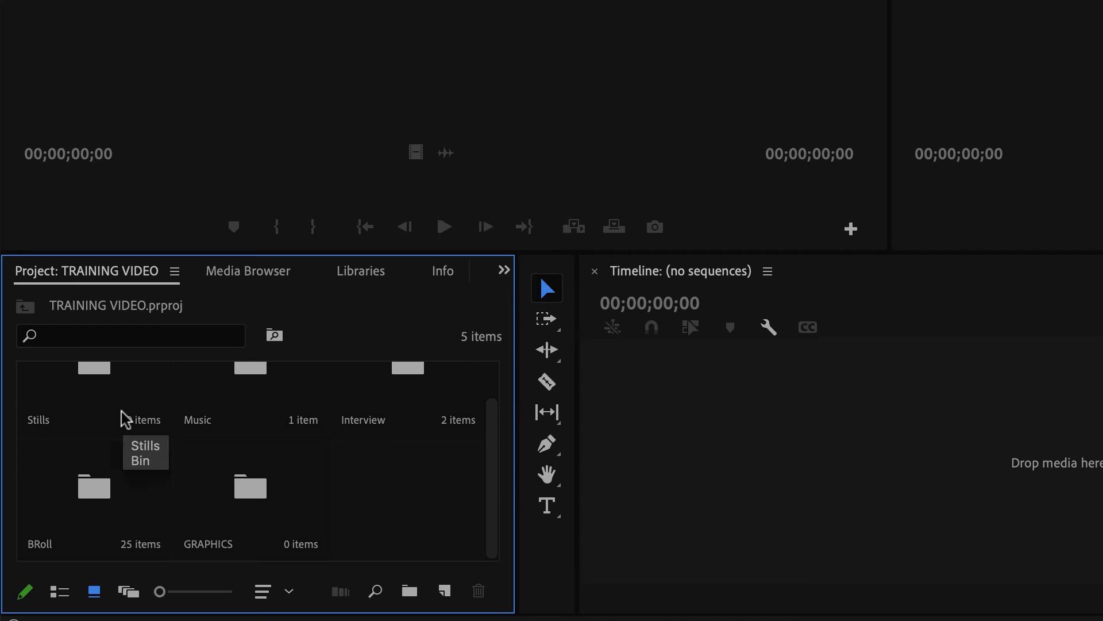
Open the BRoll bin, compare its list and icon views, and display the clips in freeform view with smaller thumbnails.
double_click(106, 468)
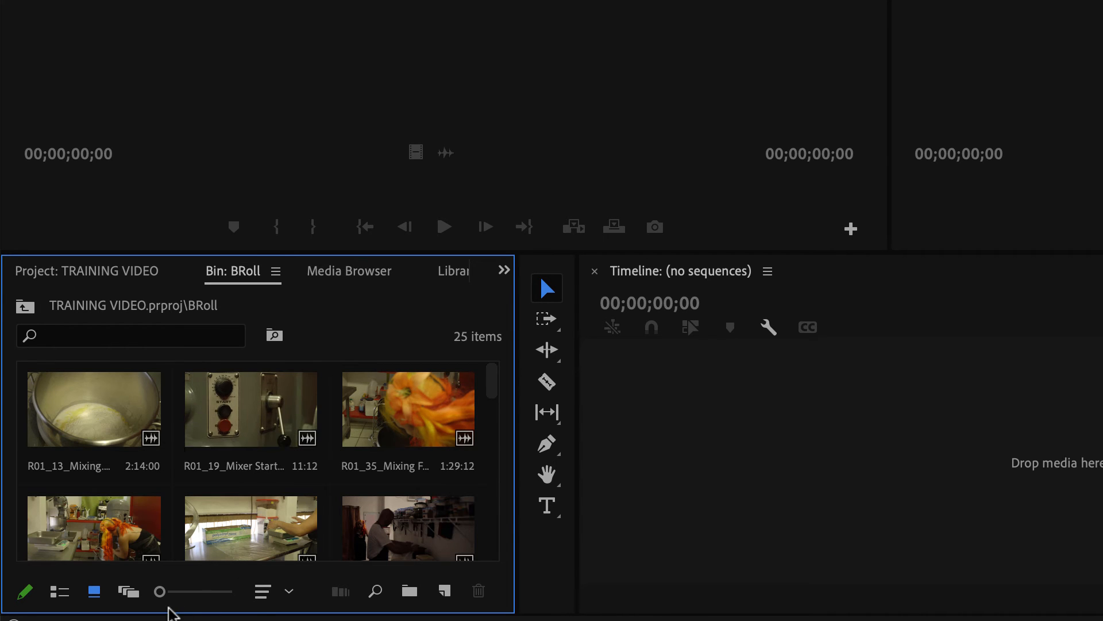
left_click(57, 594)
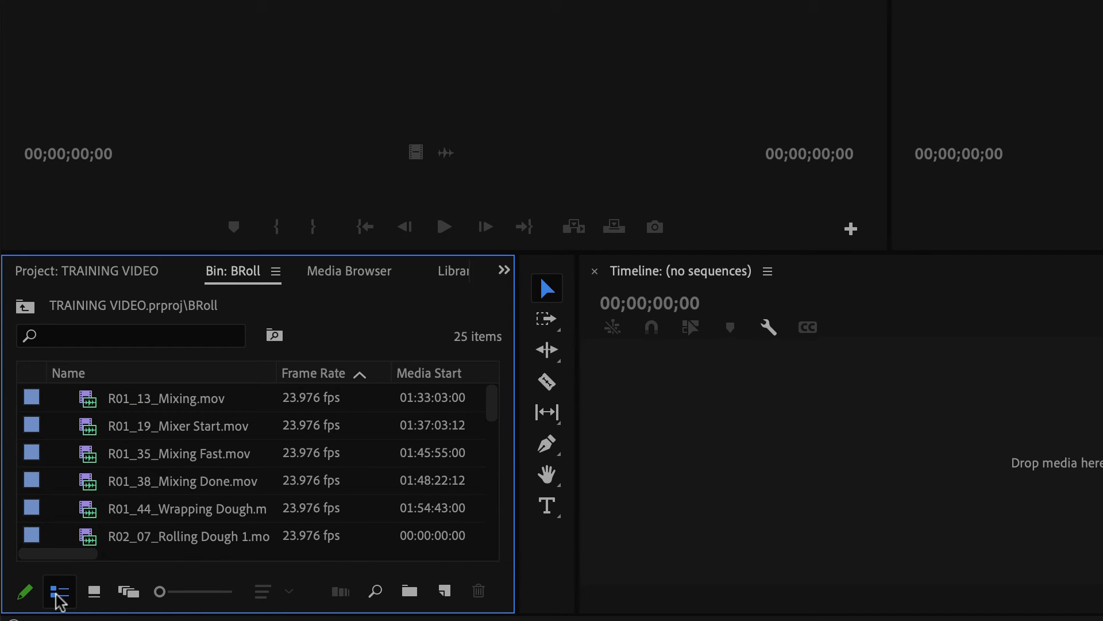
left_click(95, 593)
left_click(128, 593)
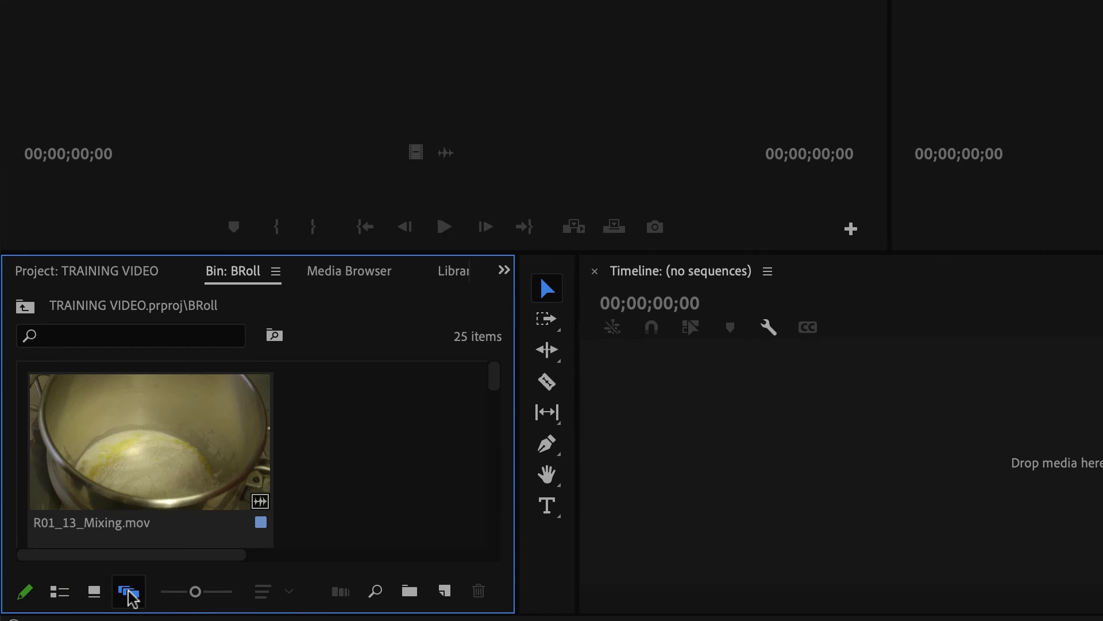
left_click_drag(196, 591, 172, 595)
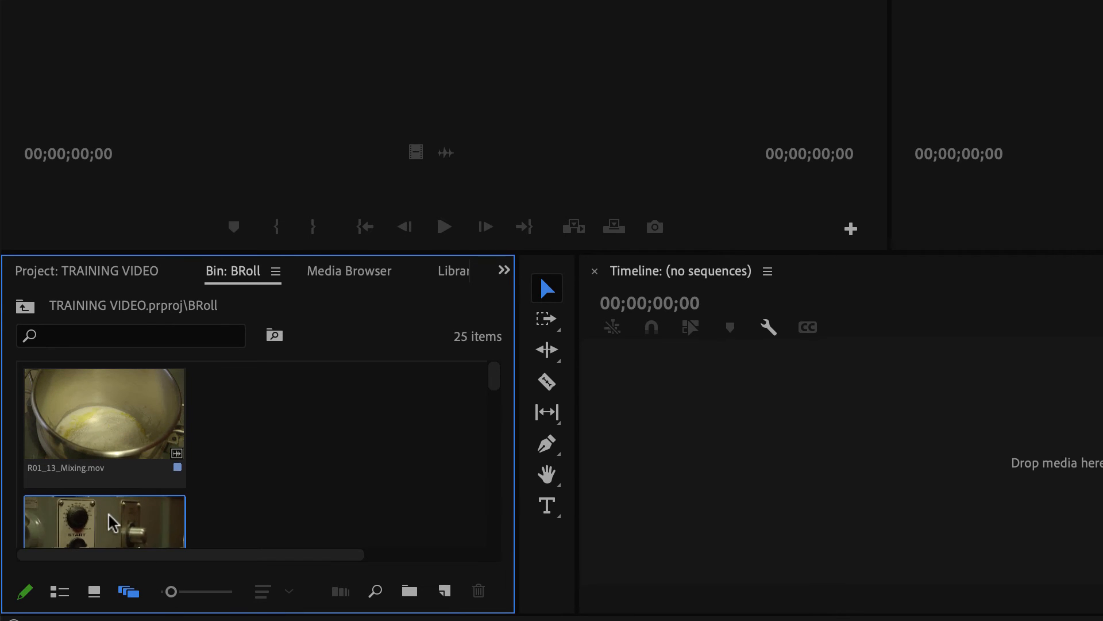
Move the R01_19_Mixer Start.mov clip beside R01_13_Mixing.mov in the freeform layout and return the BRoll bin to icon view.
left_click_drag(111, 522, 313, 424)
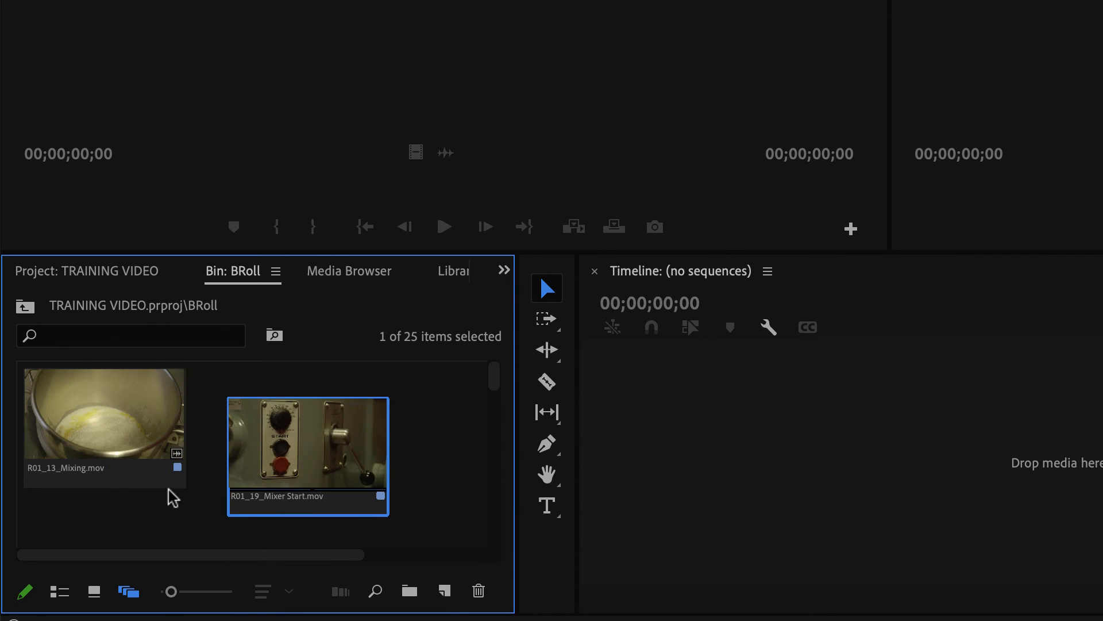
scroll(148, 497, "down", 3)
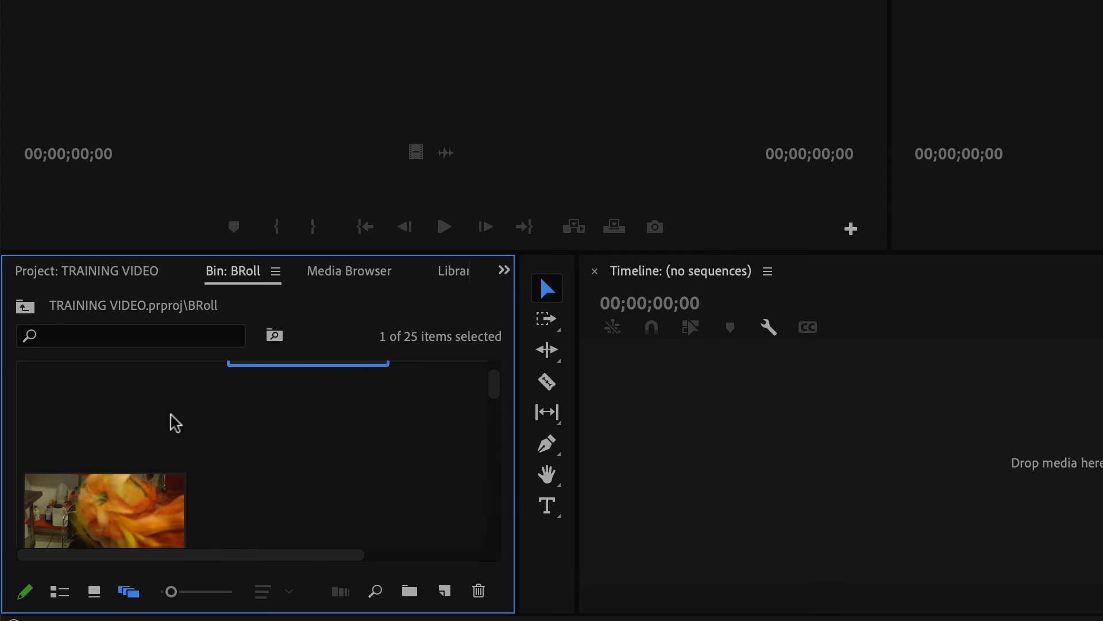
left_click(107, 588)
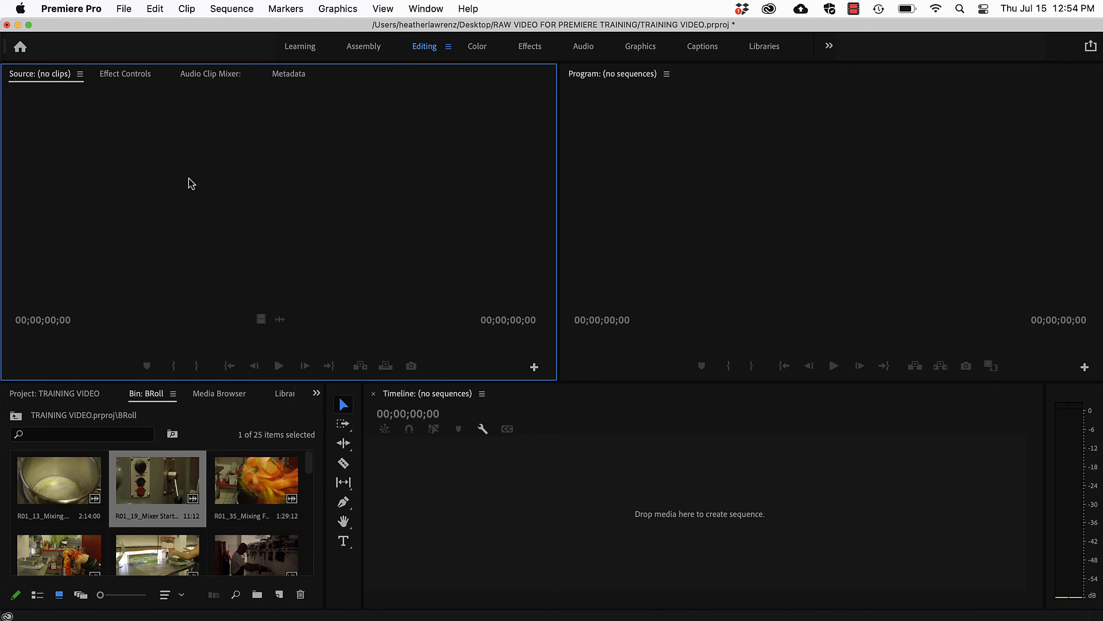
Look through the Effect Controls, Audio Clip Mixer and Metadata panels and return to the Source monitor.
left_click(133, 75)
left_click(228, 77)
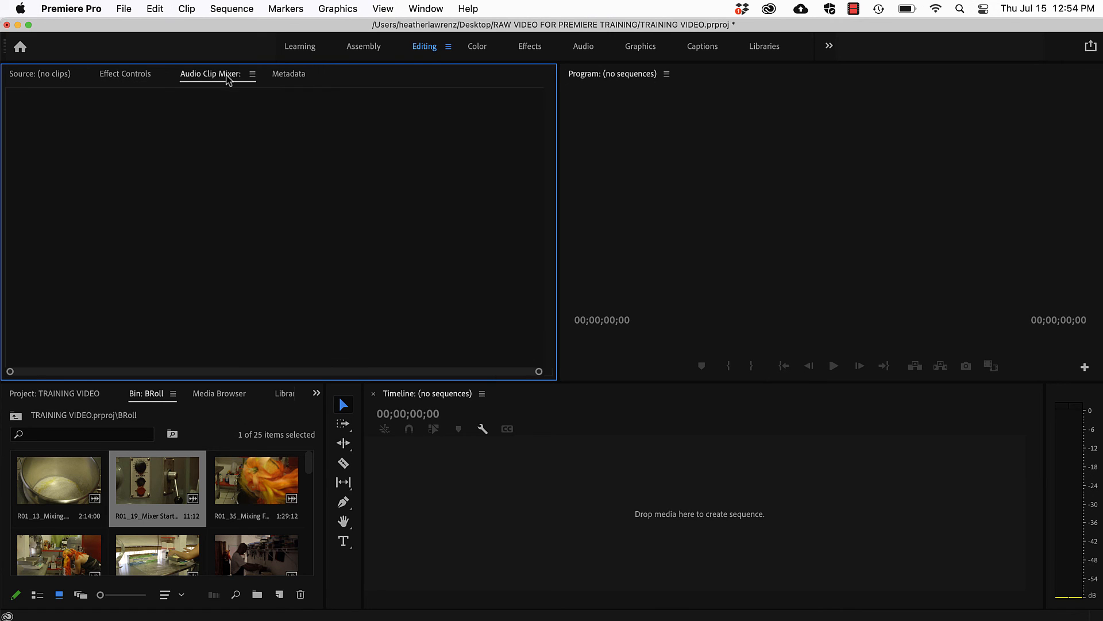
left_click(289, 74)
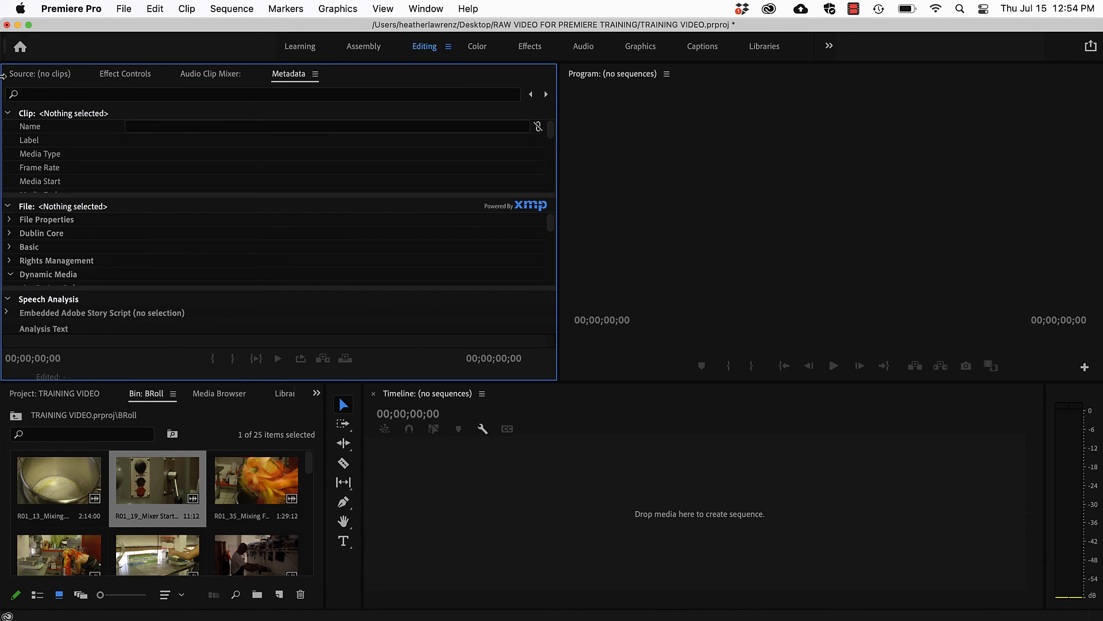
left_click(23, 74)
Examine the Program monitor, the audio meters, the empty timeline and the editing tools in turn.
left_click(653, 205)
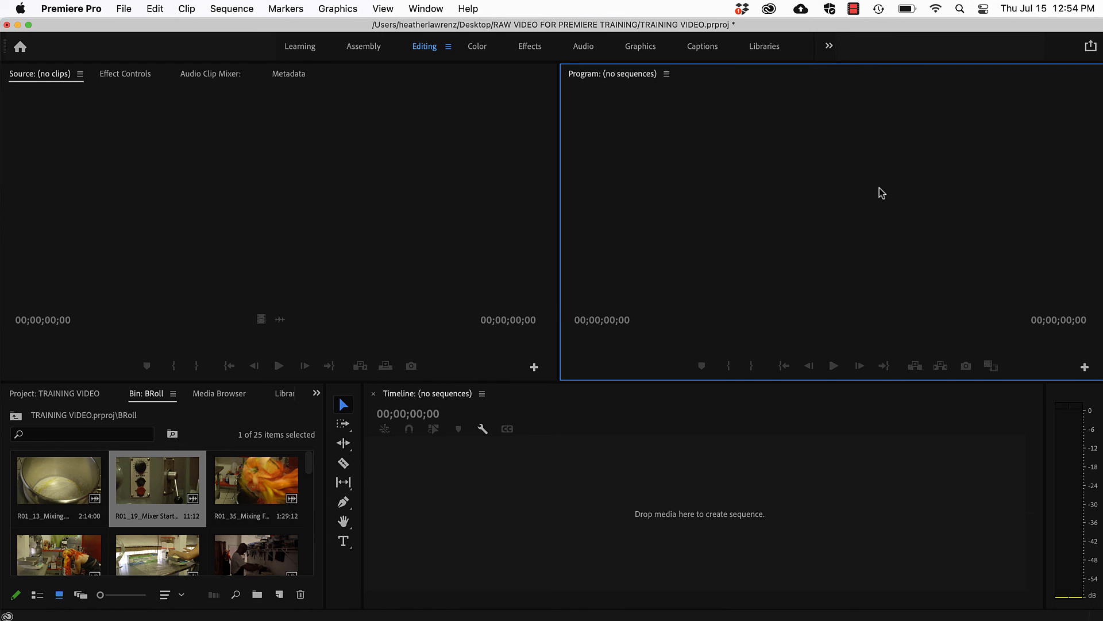
left_click(1059, 449)
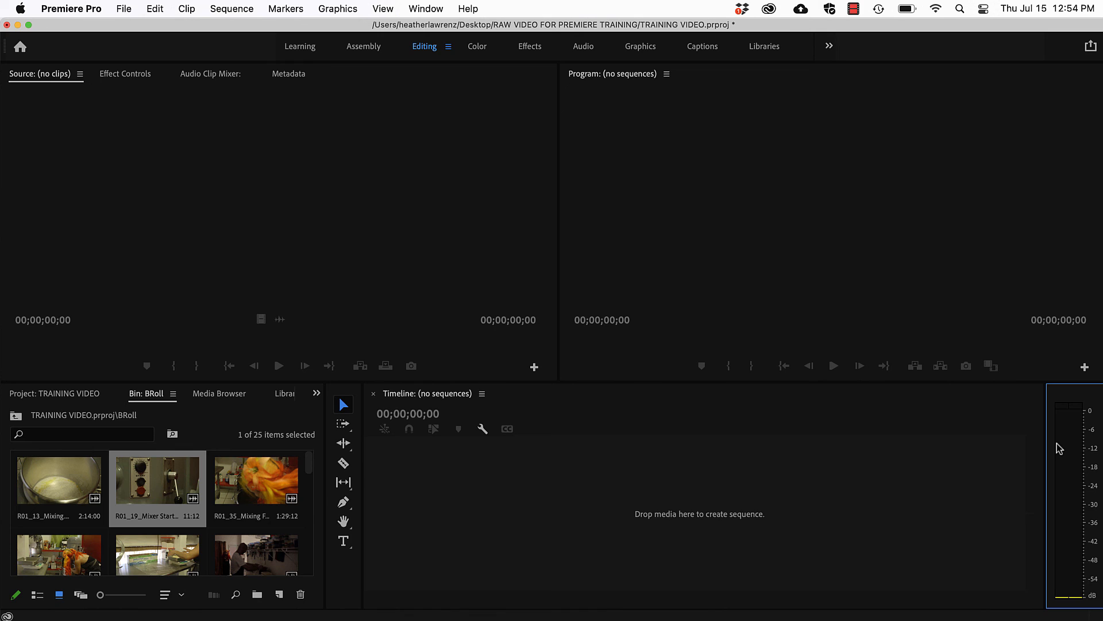
left_click(819, 510)
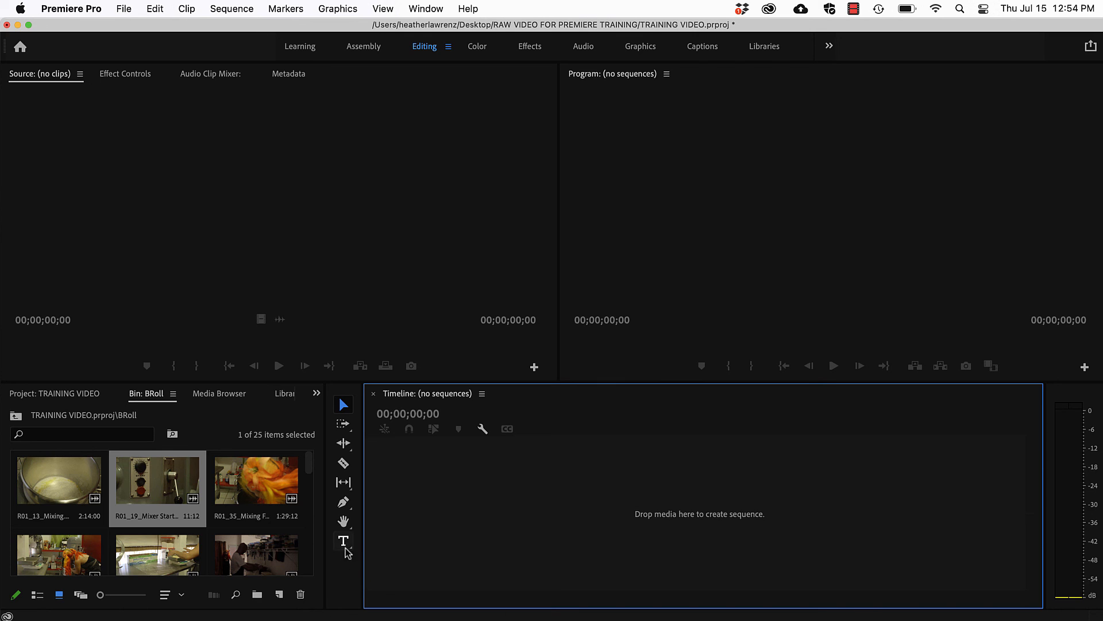
left_click(349, 568)
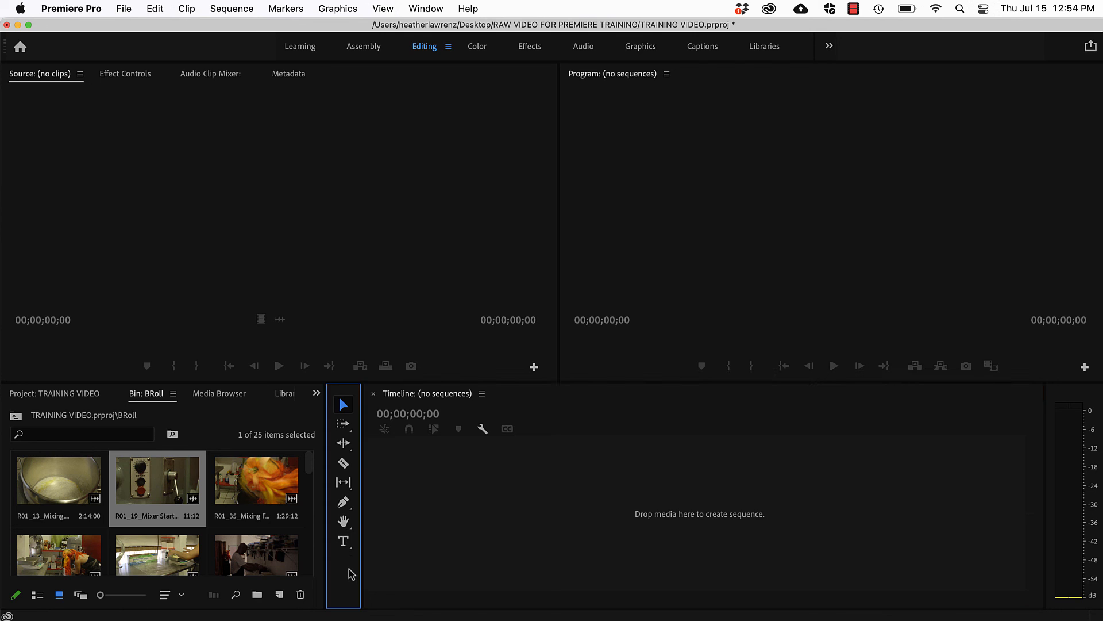